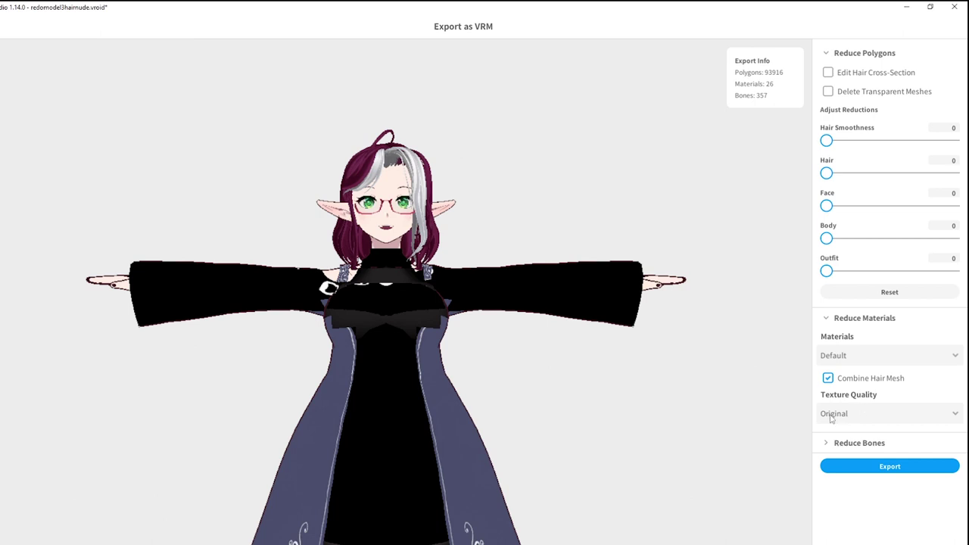
Step: Start the VRM export and fill in its settings with title Argama, the creator's name and version 101922
click(825, 446)
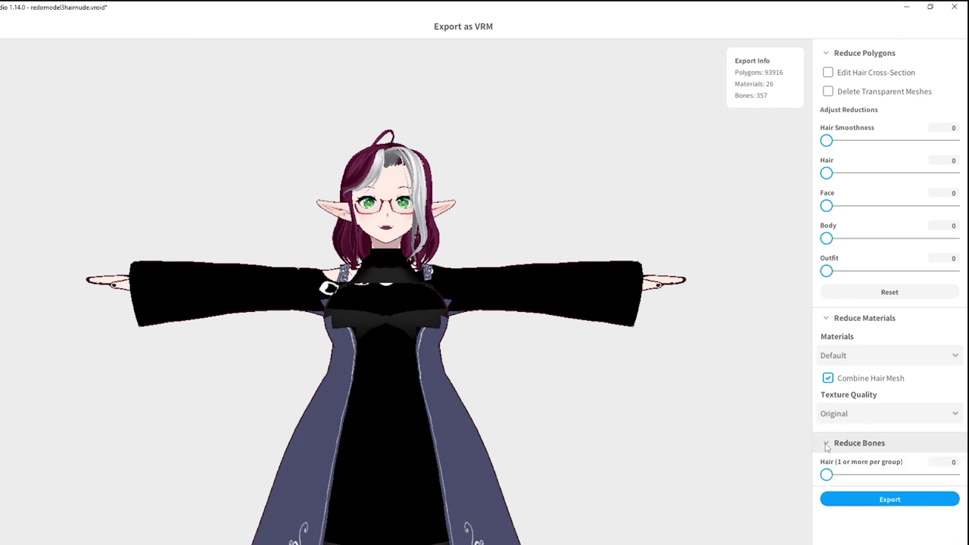
click(877, 506)
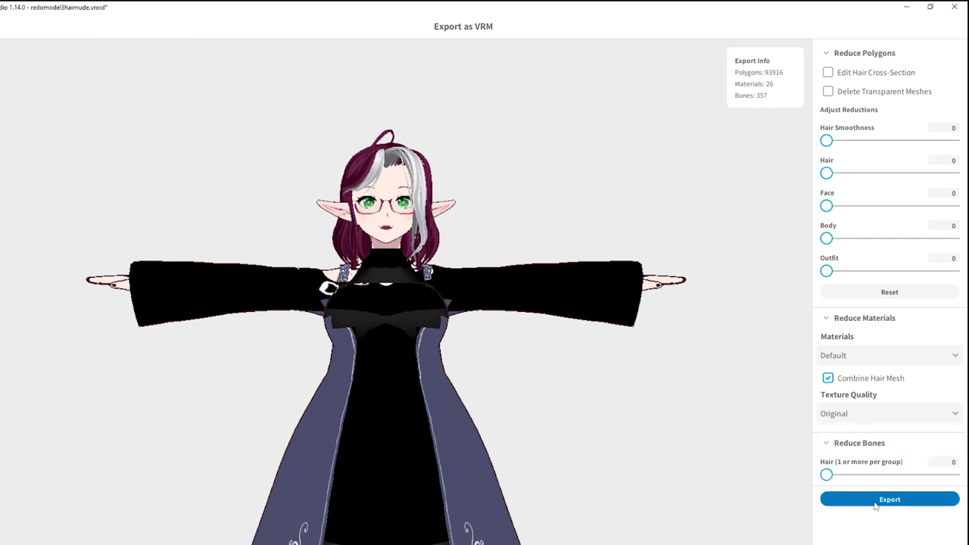
click(383, 186)
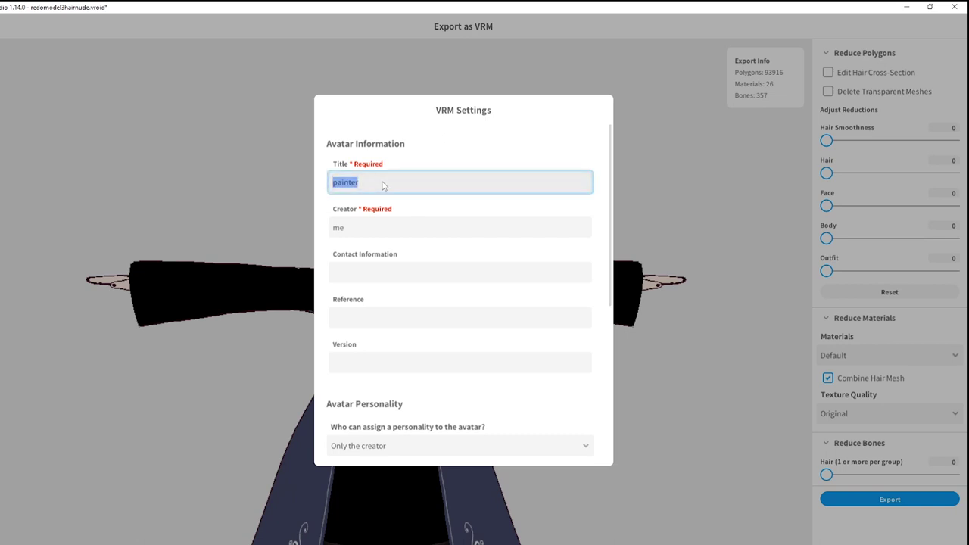
text(Argama)
click(353, 229)
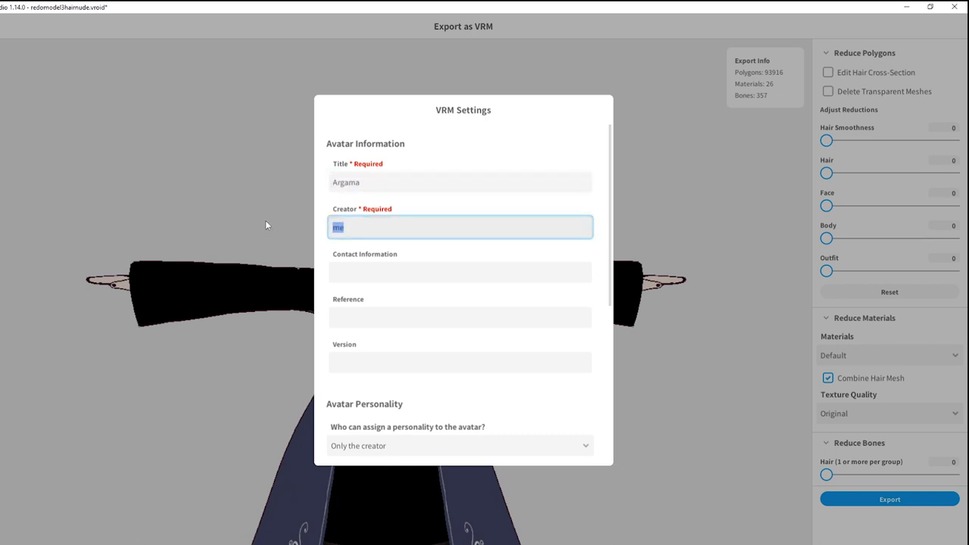
text(Argama)
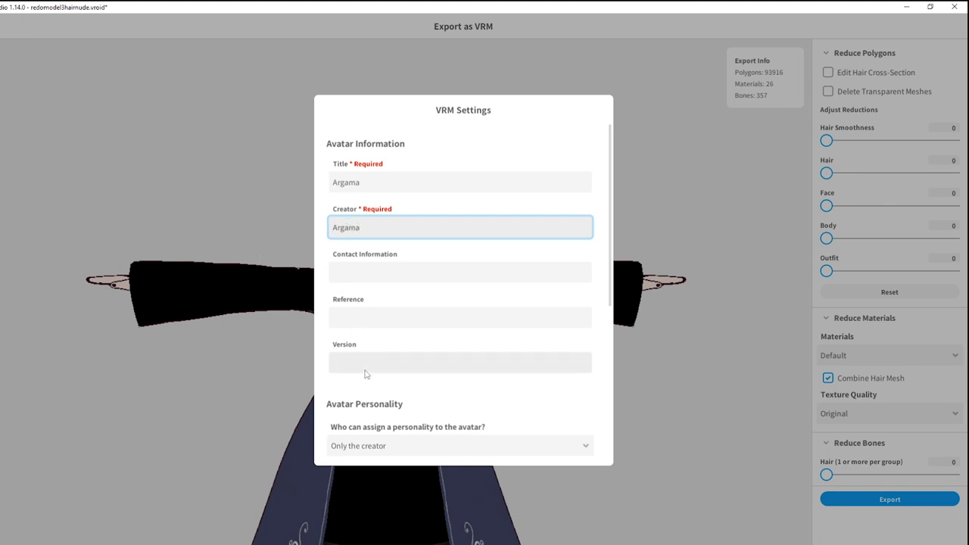
click(376, 362)
text(101922)
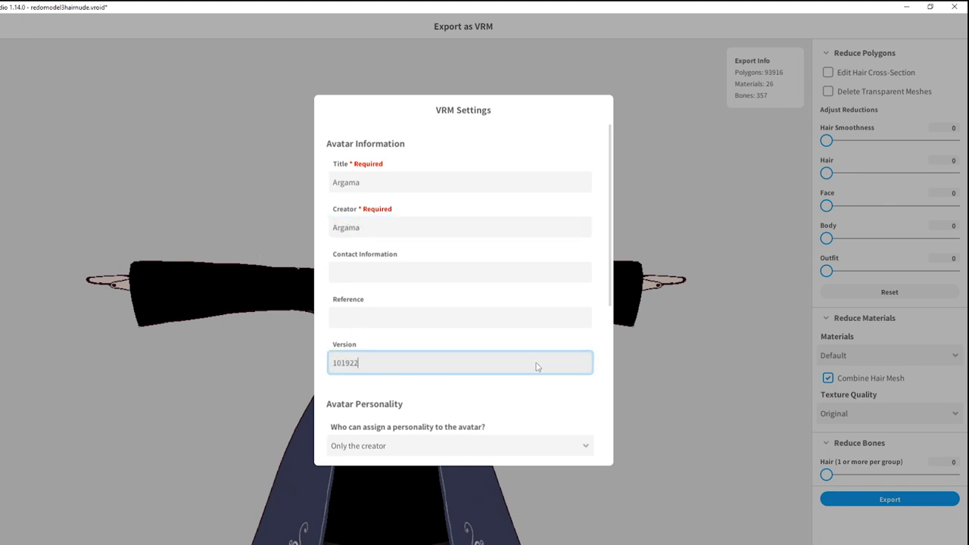
scroll(536, 366, down, 1)
scroll(508, 351, down, 4)
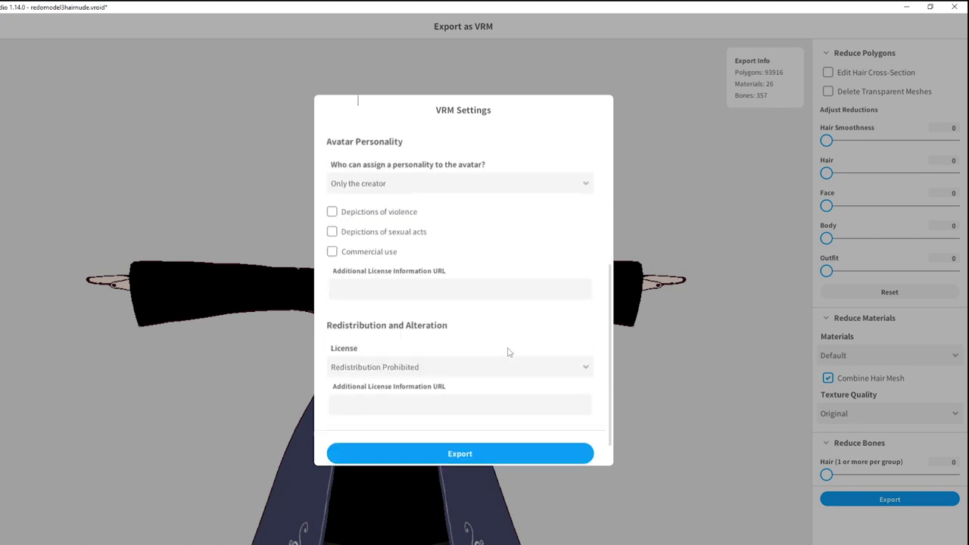
Step: Export the avatar to the commissions/argama/mage folder with the file name 1019Argama.vrm
click(496, 412)
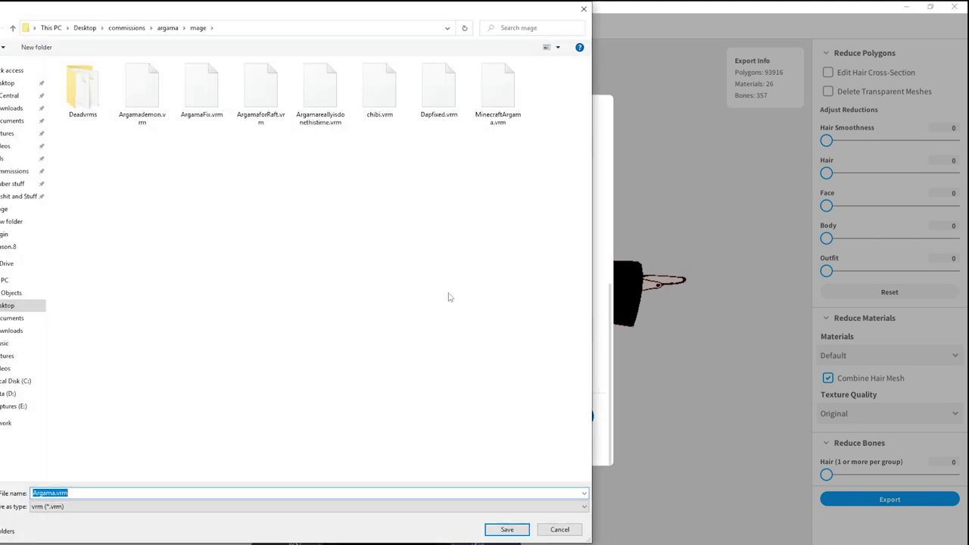
click(168, 29)
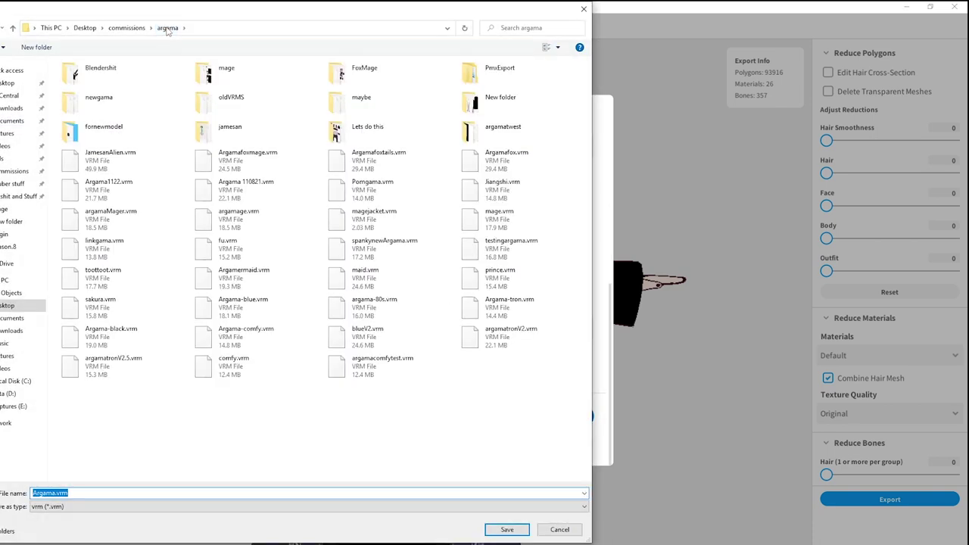
double_click(232, 71)
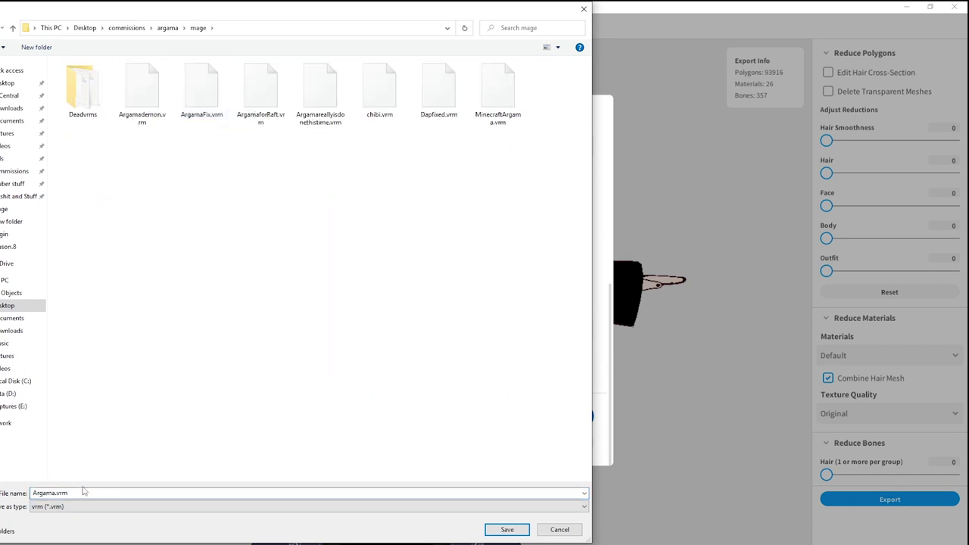
click(84, 493)
double_click(96, 497)
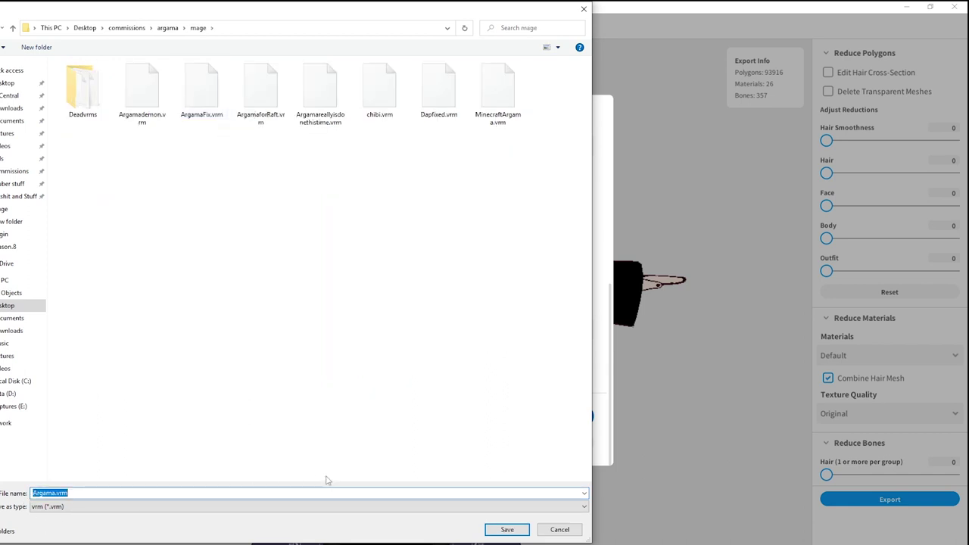
key(Home)
text(10)
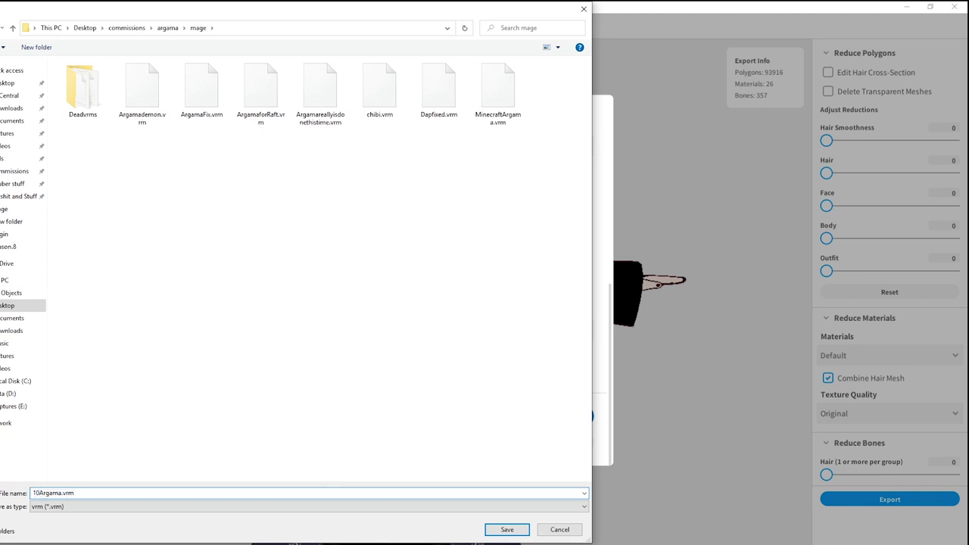
text(19)
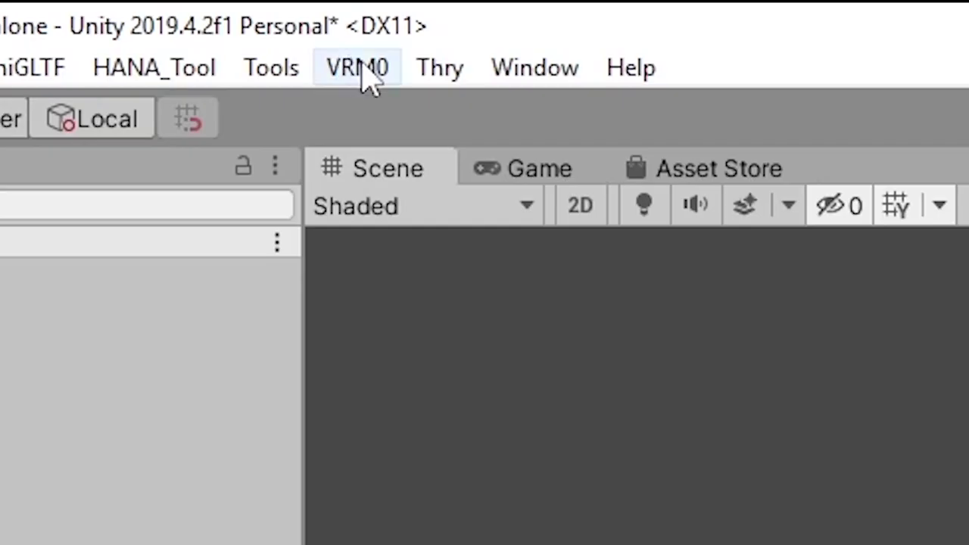
Step: In Unity, import 1019Argama.vrm from the mage folder and save it as 1019Argama.prefab in the project's Assets folder
click(362, 72)
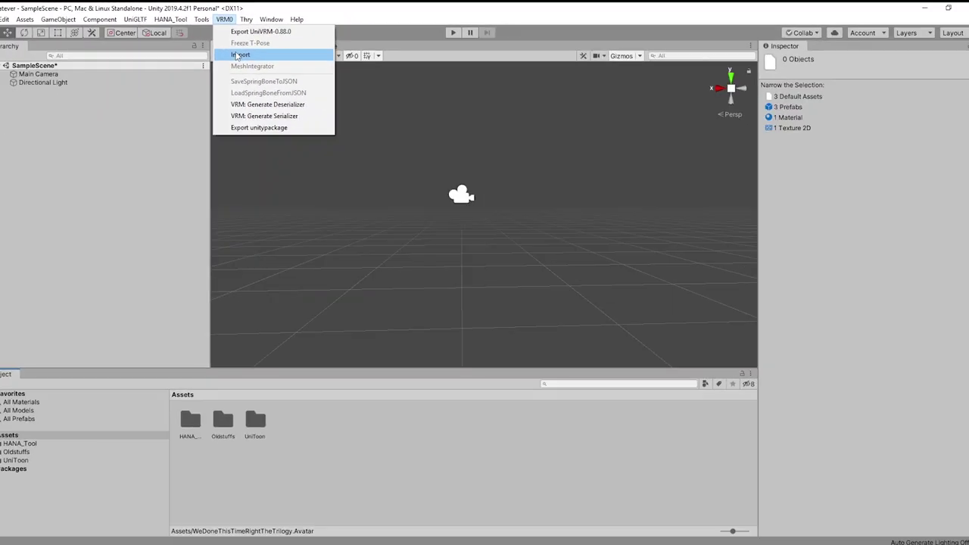
click(237, 56)
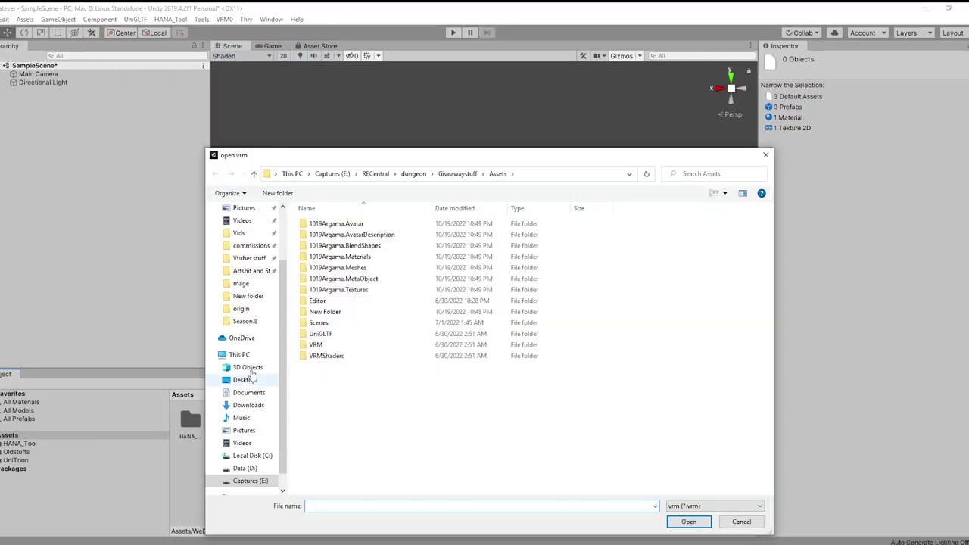
click(241, 283)
double_click(383, 235)
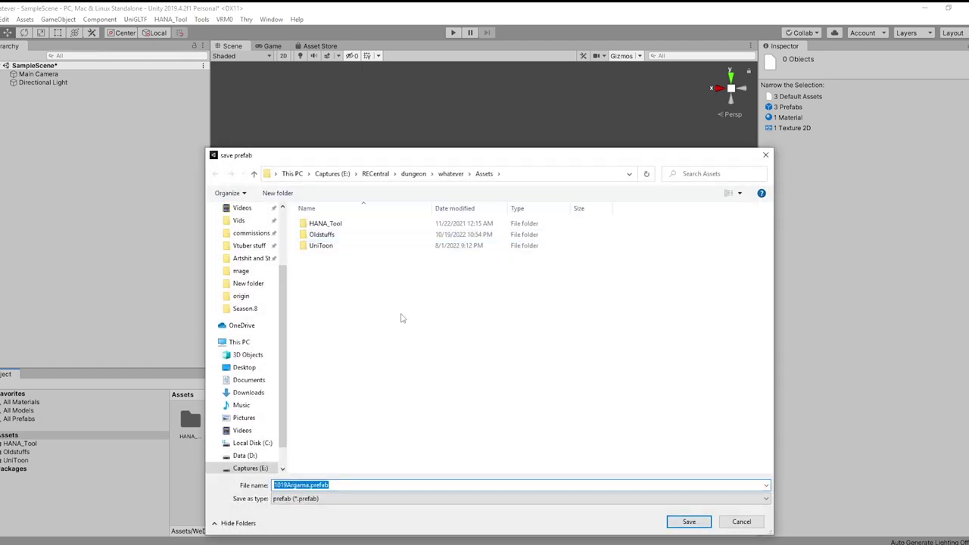
click(688, 522)
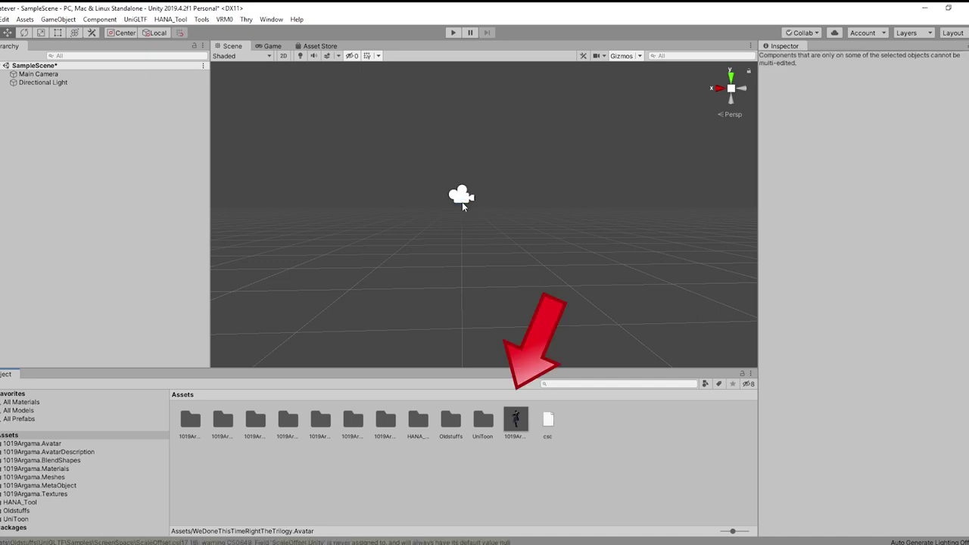
Step: Place the imported 1019Argama prefab in the SampleScene hierarchy
drag(516, 420, 79, 179)
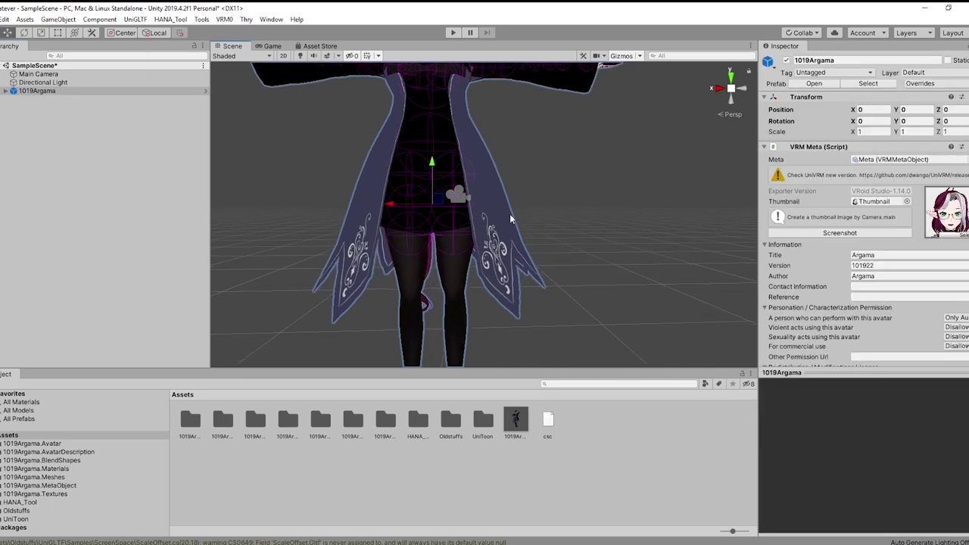
key(f)
middle_drag(510, 207, 611, 357)
scroll(611, 357, down, 5)
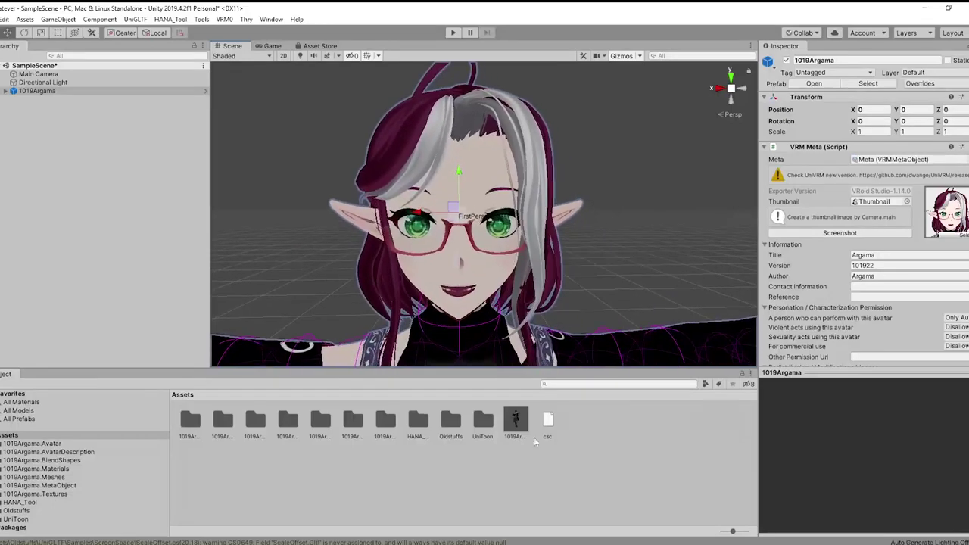
middle_drag(509, 241, 519, 258)
alt+drag(519, 259, 464, 334)
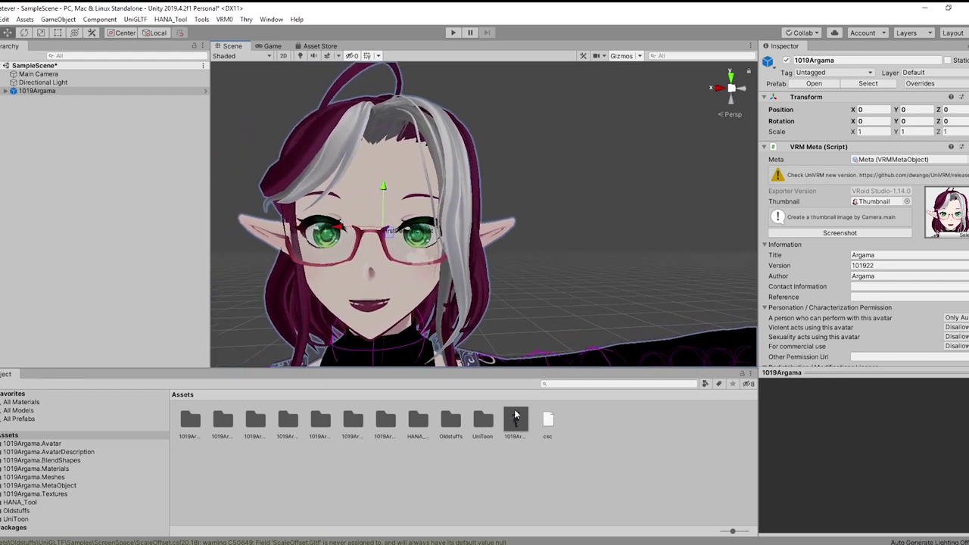
Step: Use HANA_Tool Reader to add the PerfectSync_VRoid_v1_0_0_Female.txt blendshapes to the avatar's Face mesh, and open the 1019Argama.BlendShapes asset folder
click(224, 19)
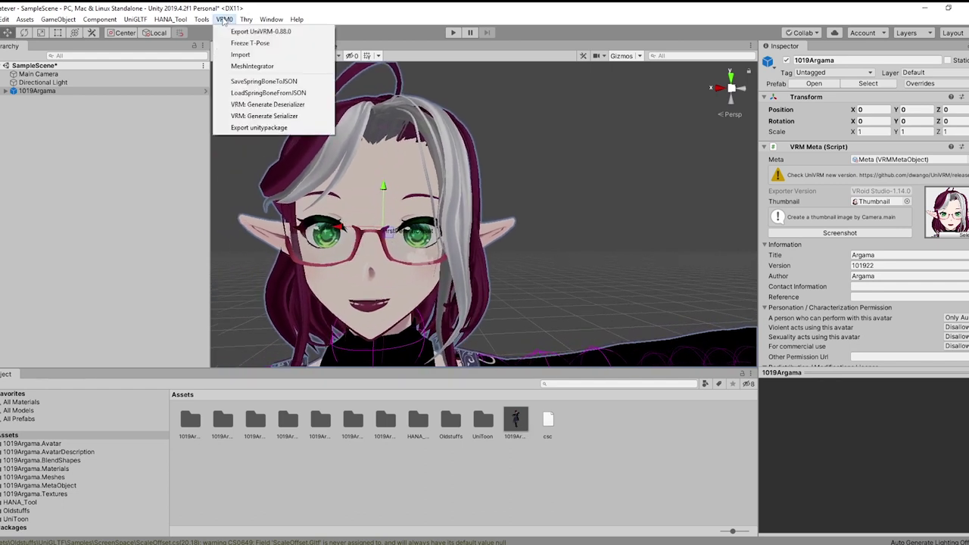
click(170, 19)
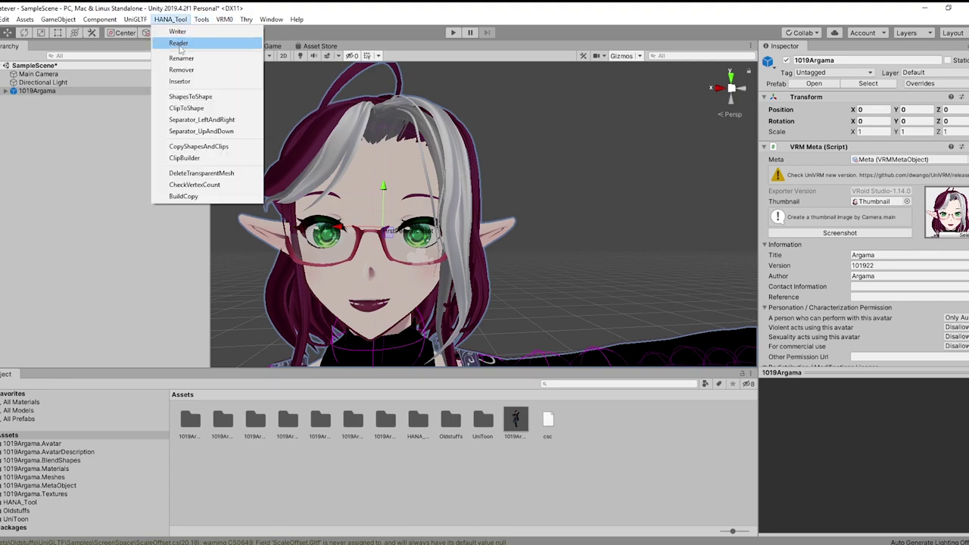
click(178, 43)
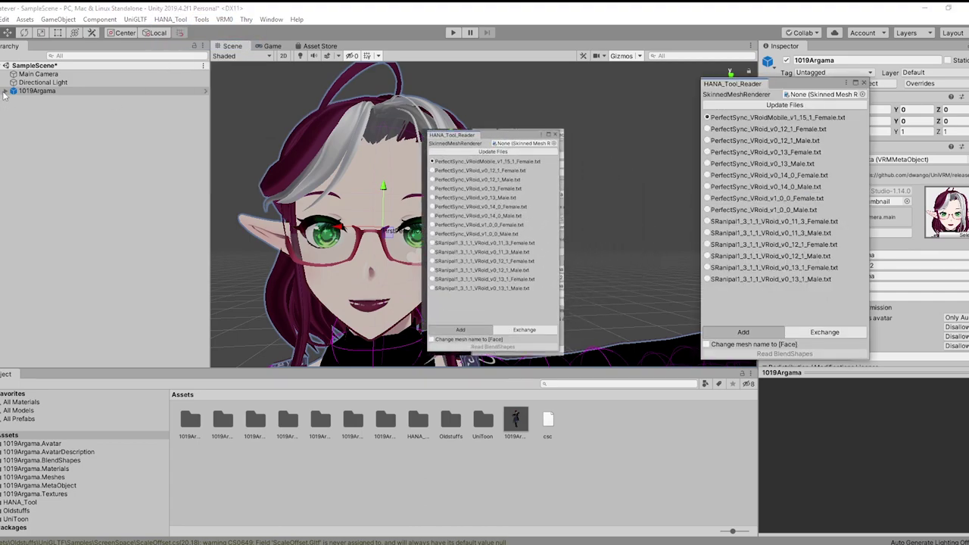
click(5, 90)
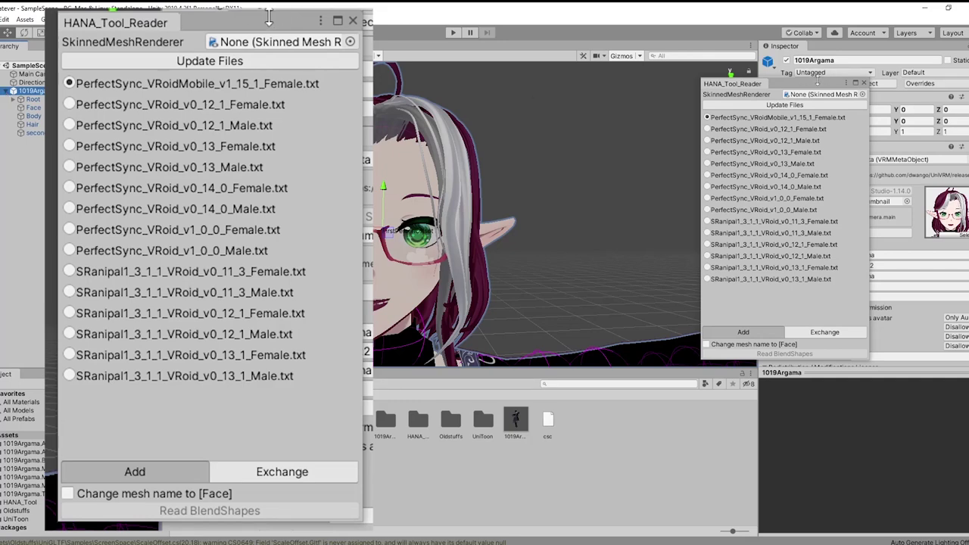
click(190, 228)
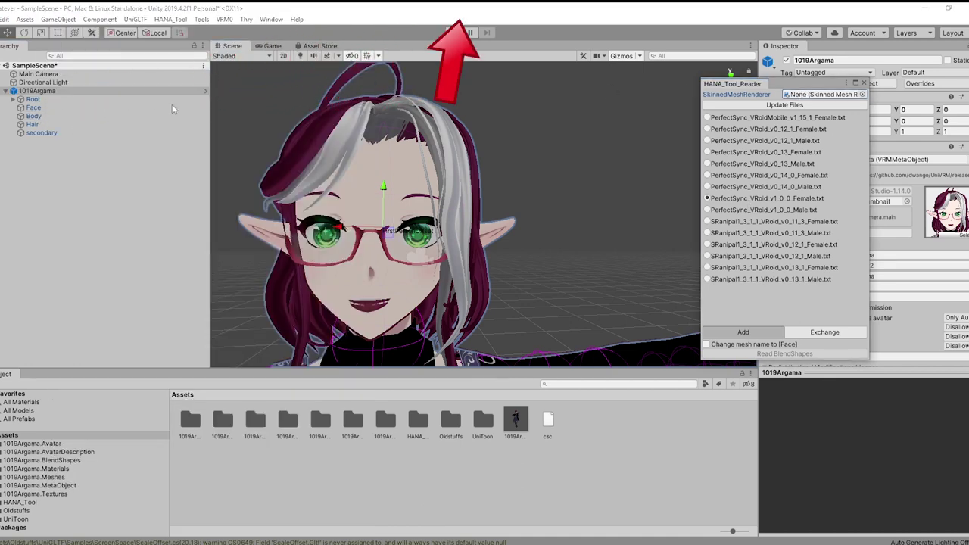
drag(33, 108, 821, 93)
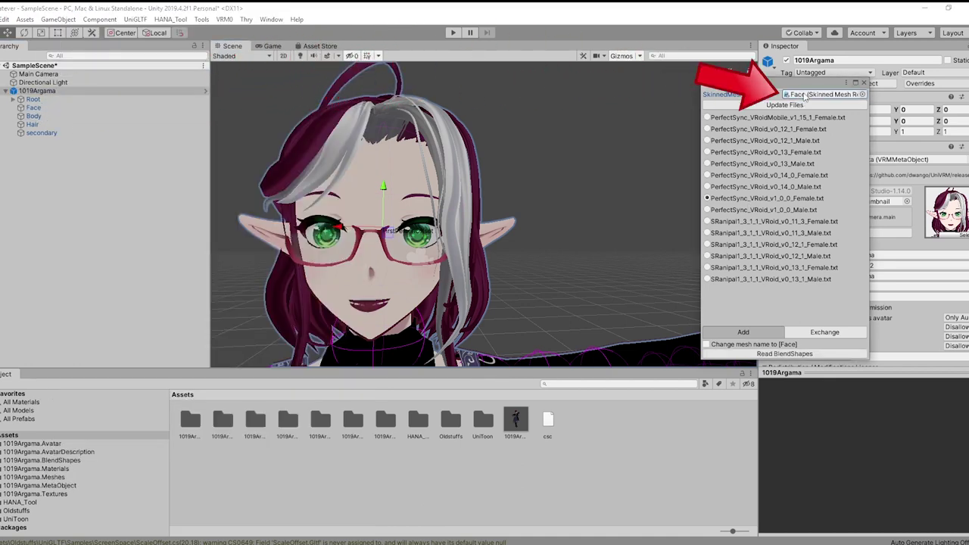
click(760, 354)
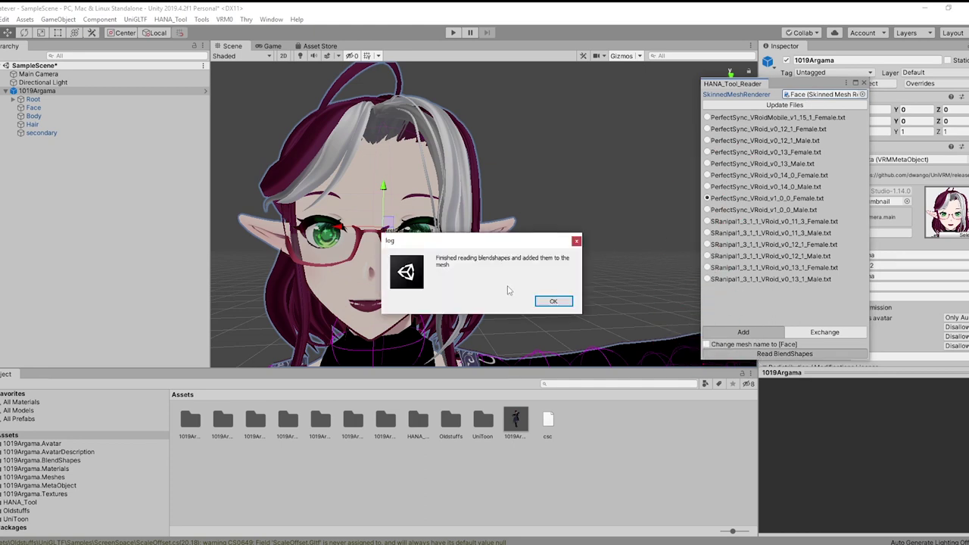
click(554, 301)
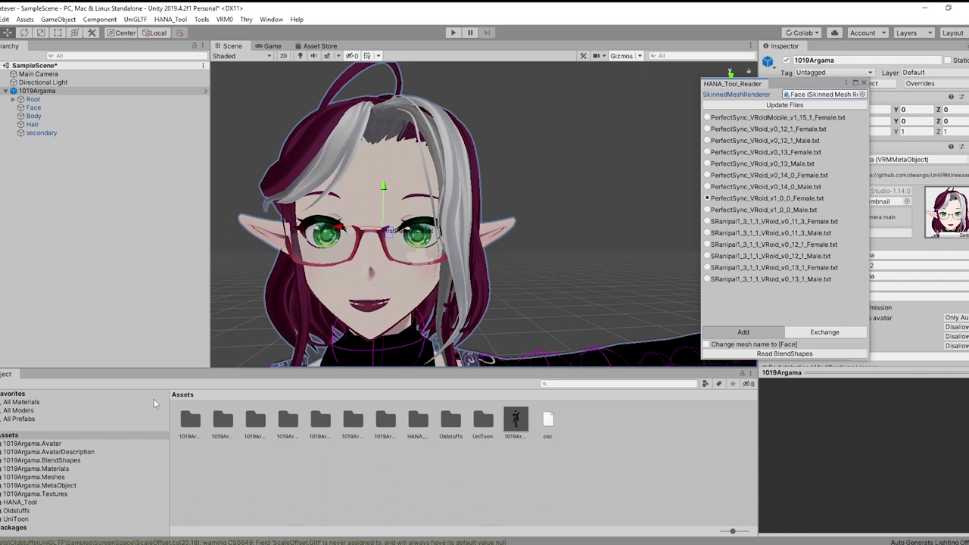
click(74, 460)
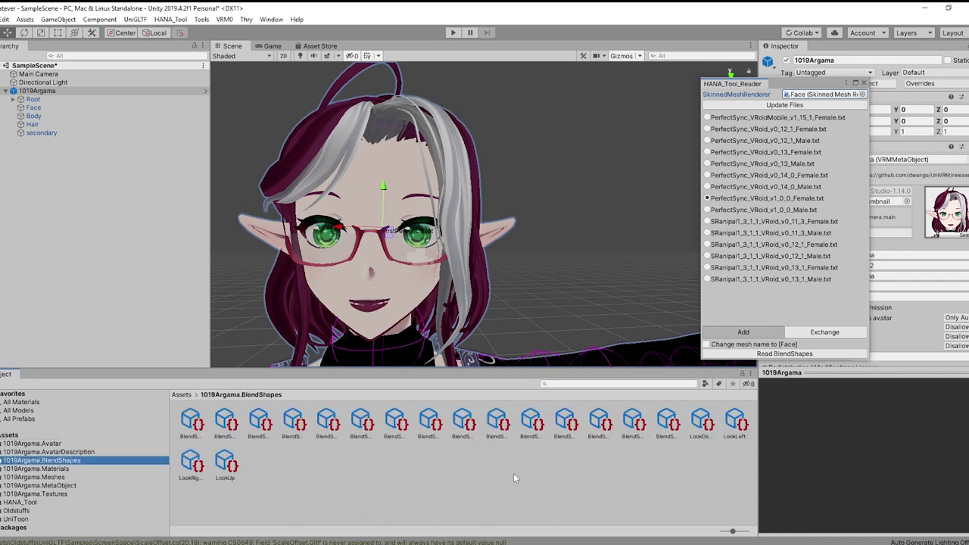
click(864, 82)
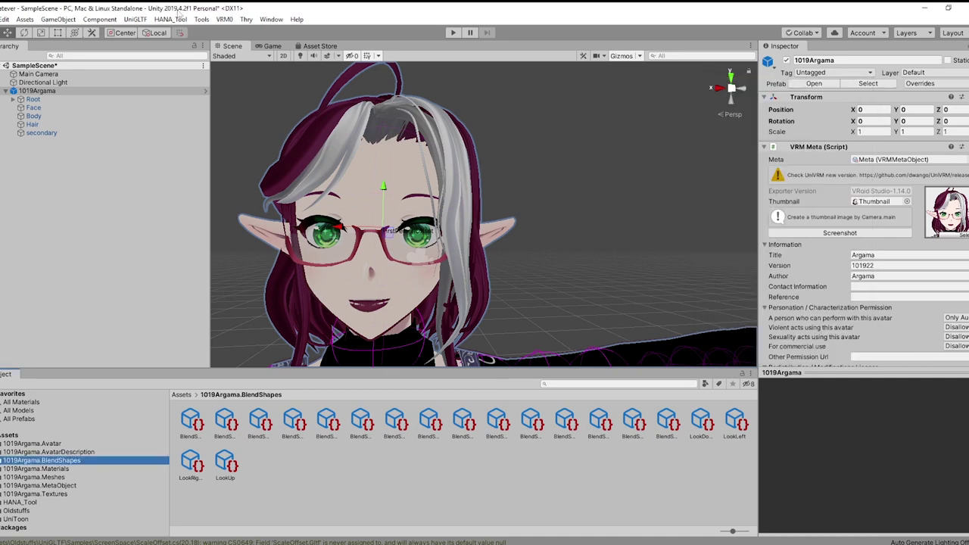
Step: Build the blendshape clips for the 1019Argama avatar with HANA_Tool ClipBuilder, using the PerfectSync and NewVRoid options
click(172, 19)
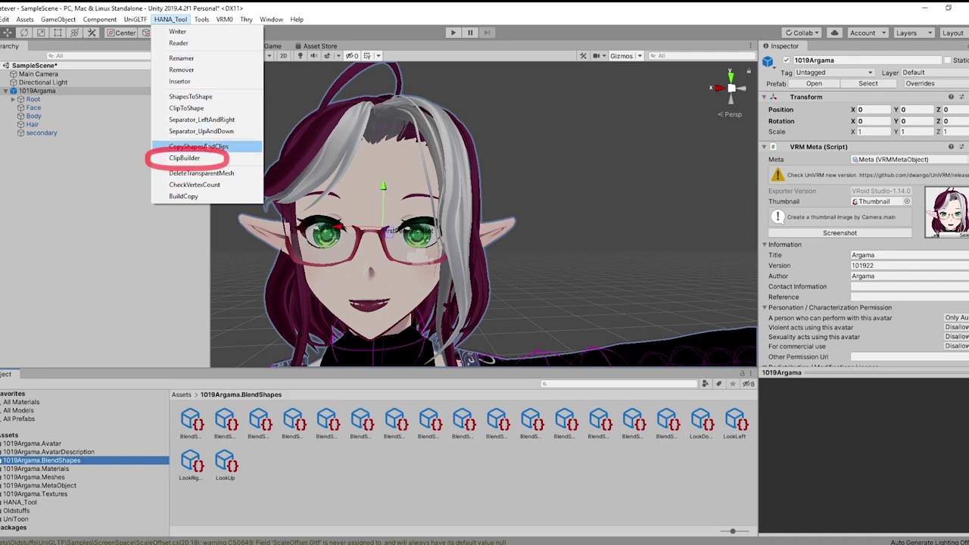
click(184, 157)
drag(433, 120, 670, 92)
click(665, 100)
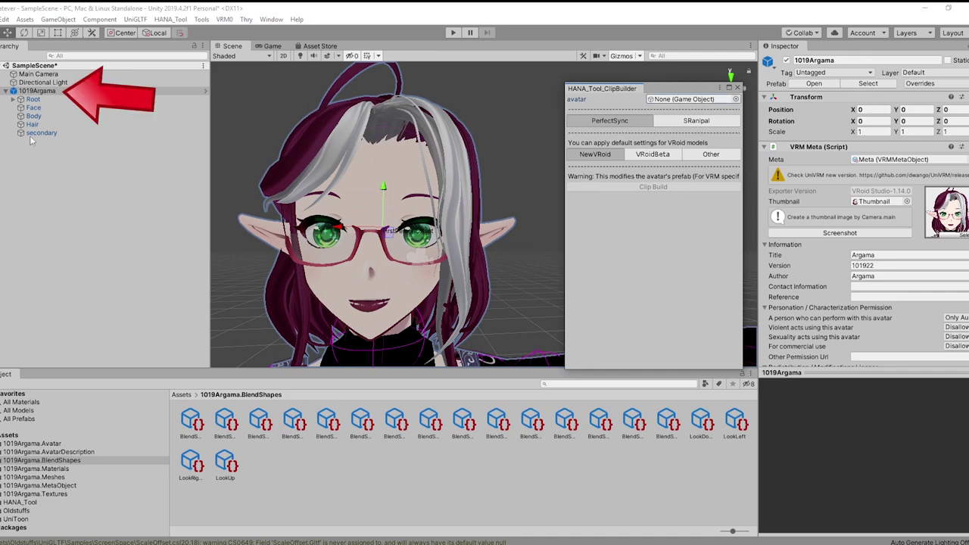
drag(664, 100, 663, 100)
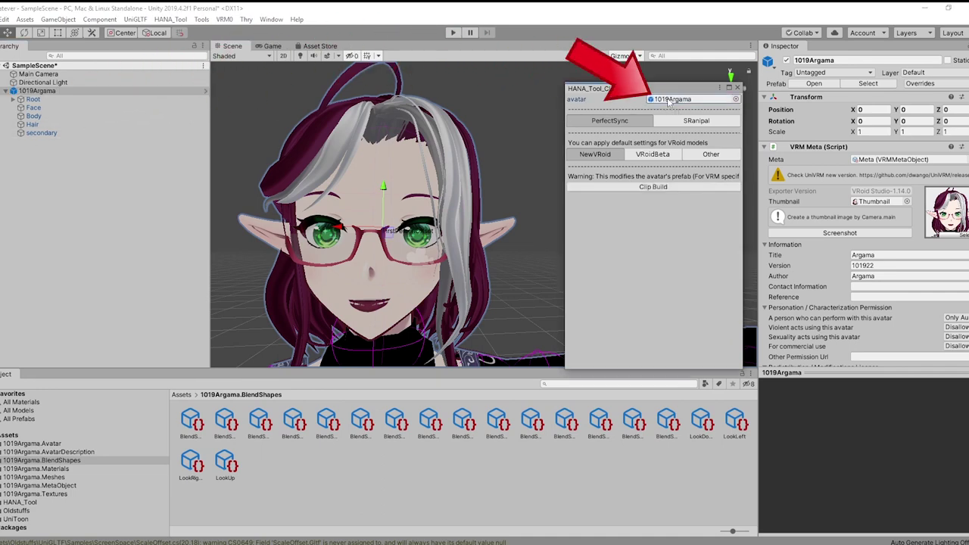
click(596, 155)
click(650, 188)
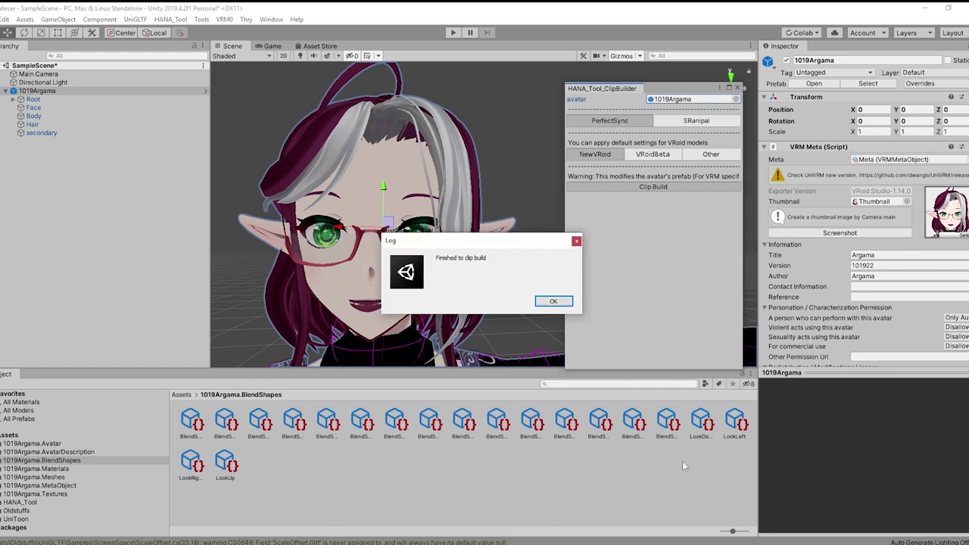
click(552, 302)
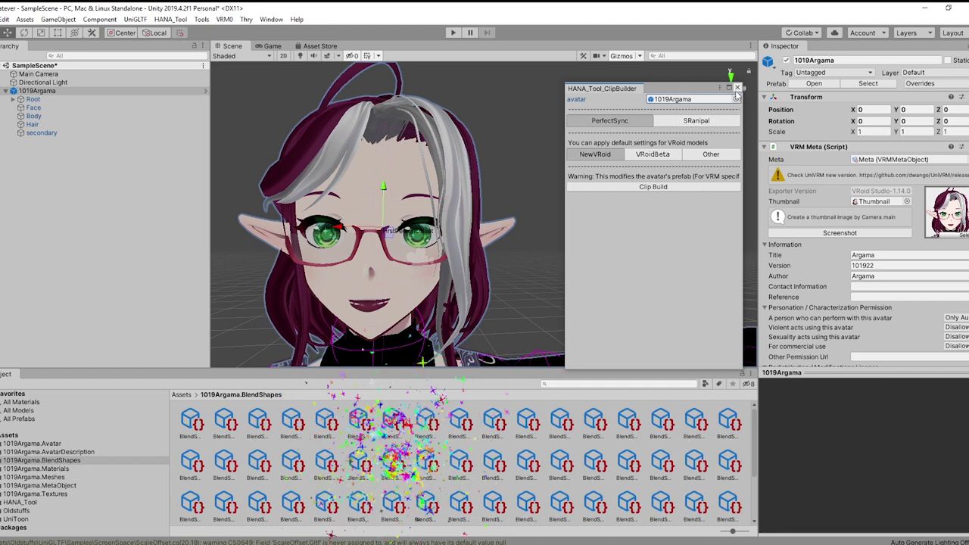
Step: Close the HANA_Tool ClipBuilder and select the main BlendShape asset in the 1019Argama.BlendShapes folder to inspect its clips
click(738, 87)
click(257, 423)
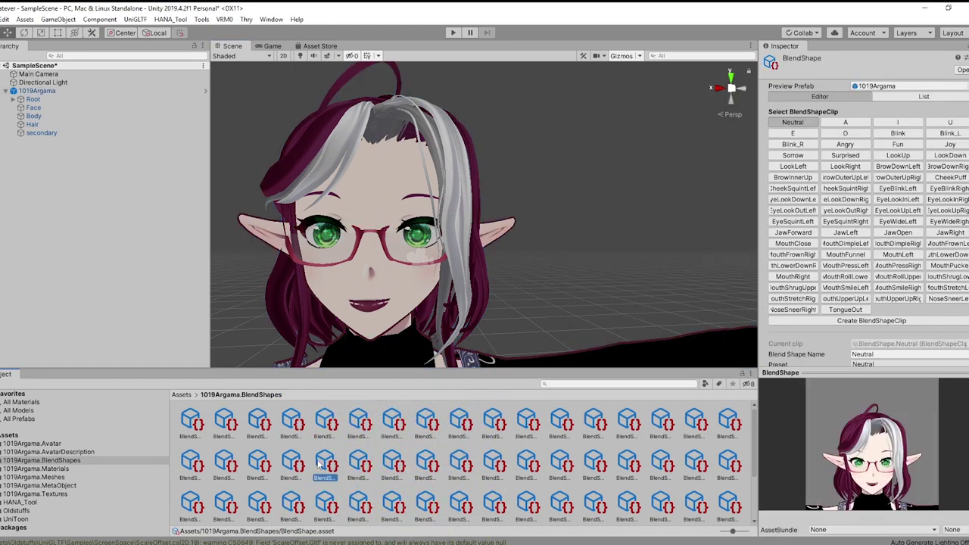
click(393, 462)
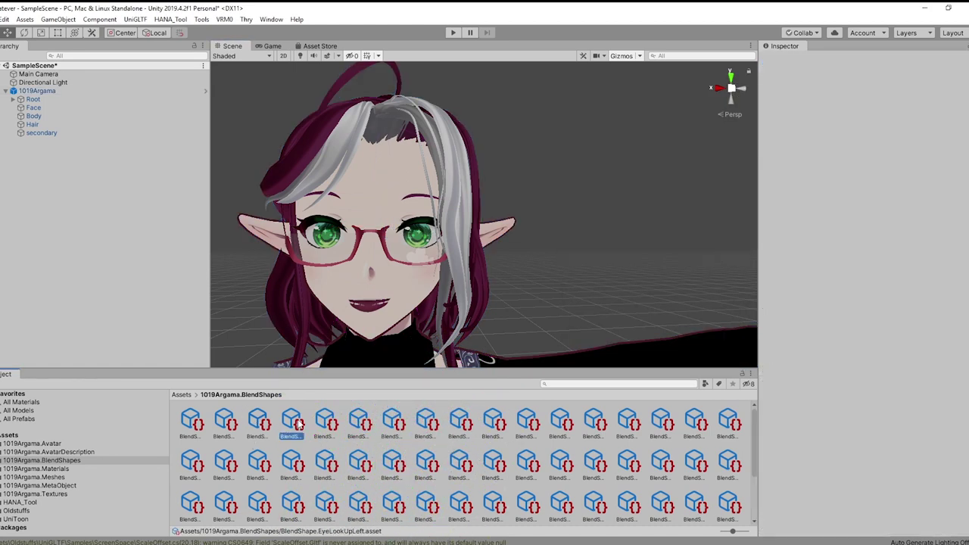
click(256, 422)
click(324, 422)
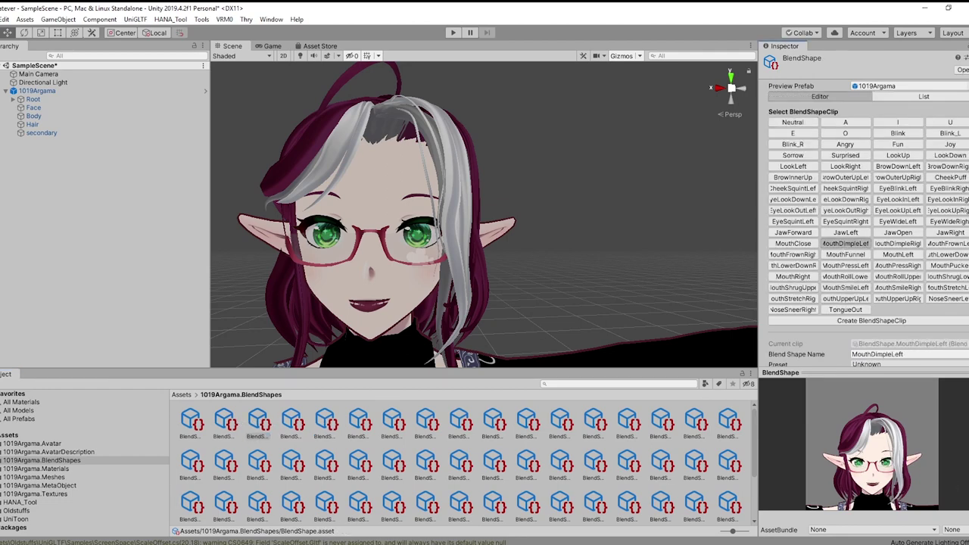
Step: Detach the BlendShape asset's avatar preview into a floating window and place it clear of the clip list
right_click(948, 374)
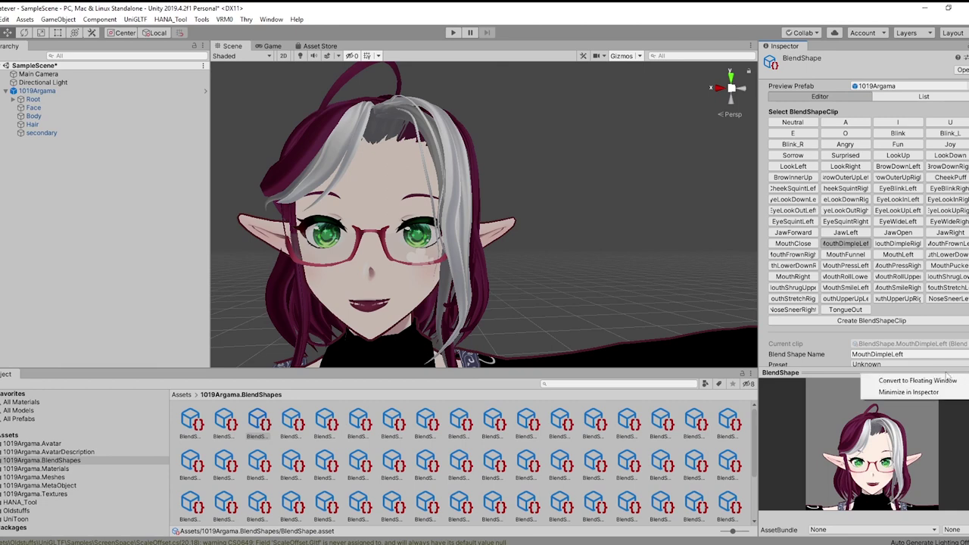
click(901, 391)
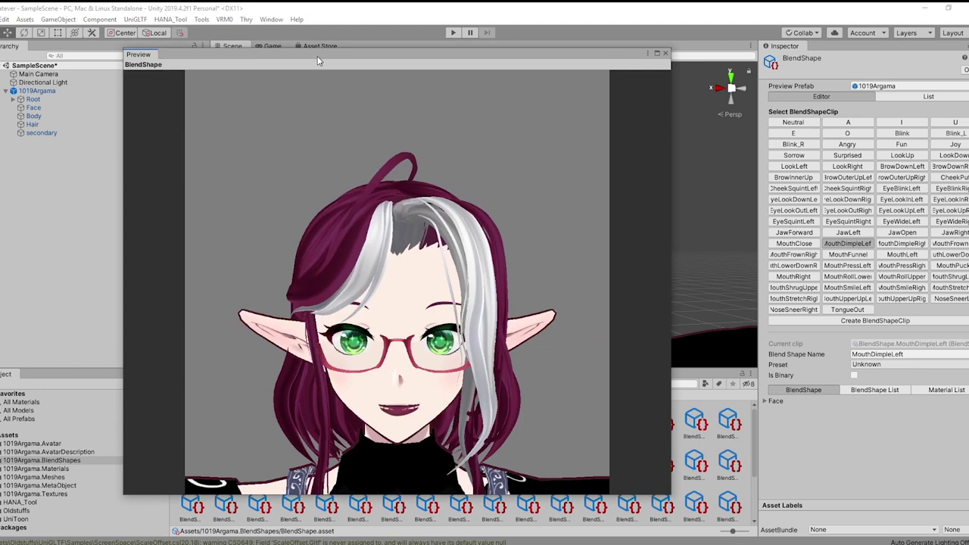
drag(319, 61, 246, 51)
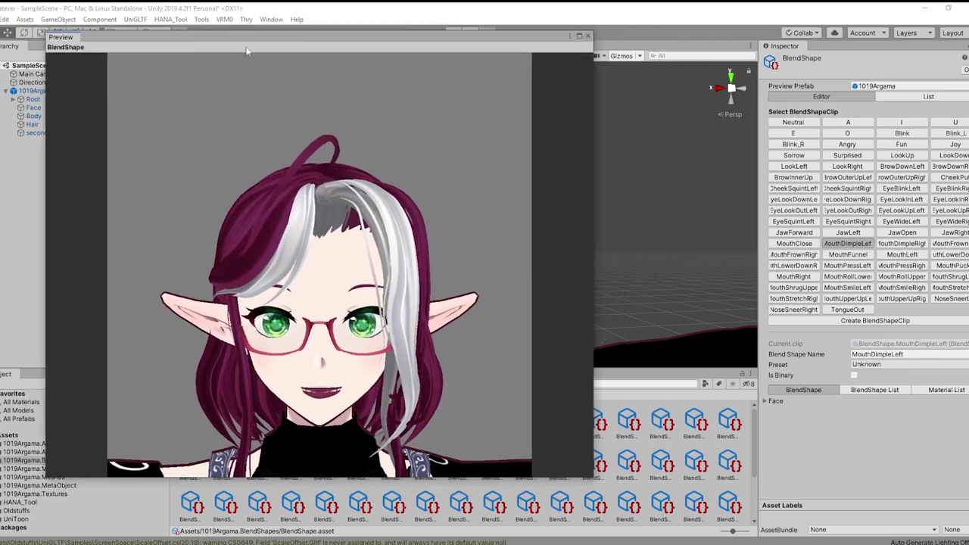
Step: Preview the avatar's mouth, jaw, eye, brow and cheek blendshape clips, including JawOpen and BrowOuterUpRight, to check each expression
click(906, 233)
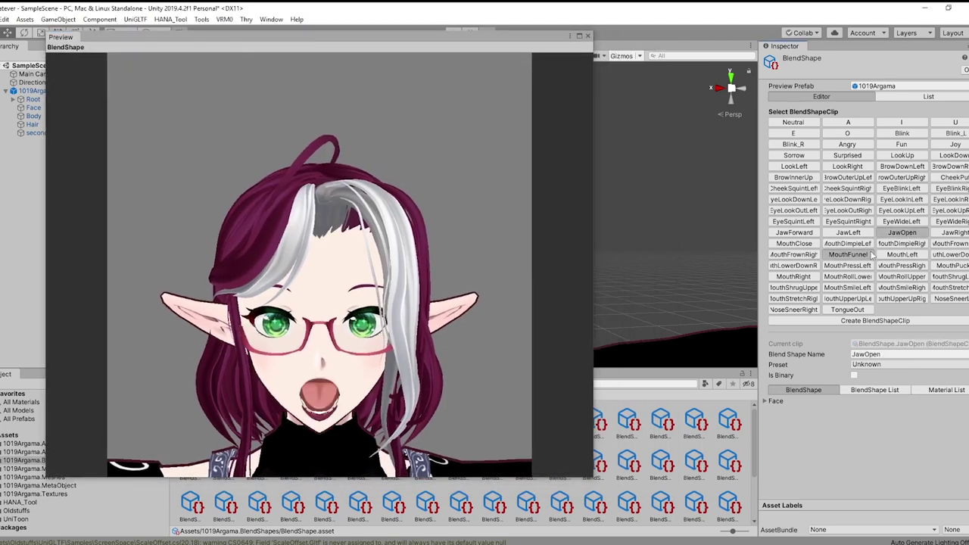
click(847, 266)
click(794, 233)
click(793, 210)
click(861, 176)
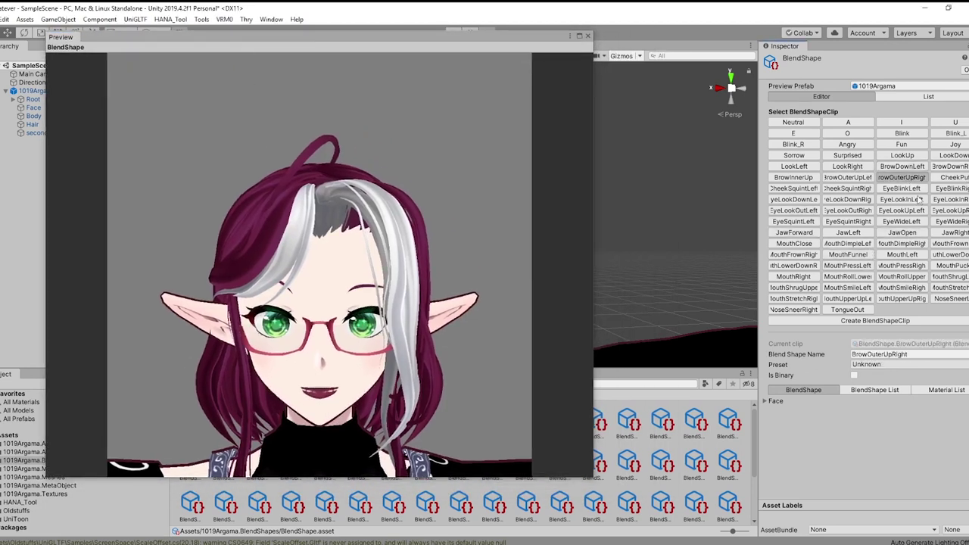
click(901, 221)
click(794, 187)
click(901, 143)
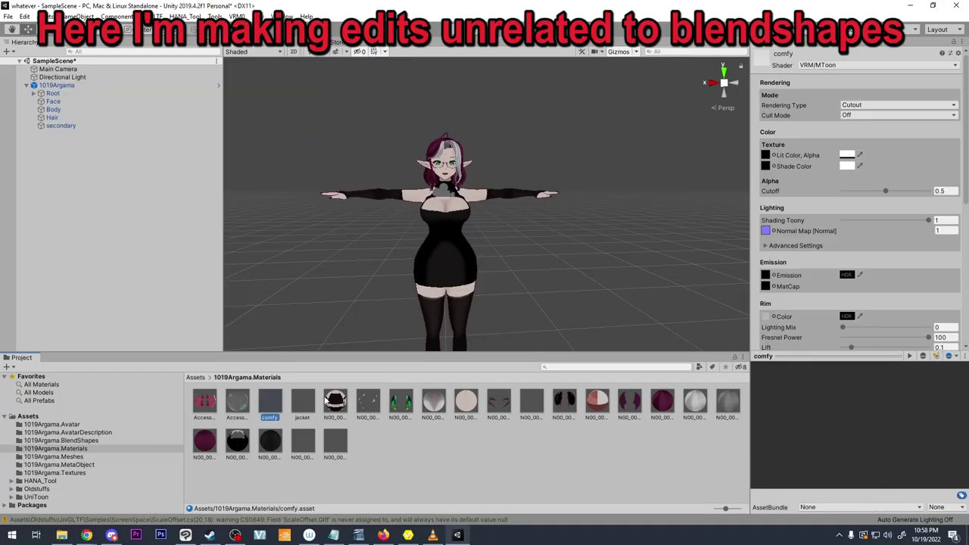
Step: Export the 1019Argama avatar with UniVRM as 1019Argama.vrm into the mage folder, replacing the existing file
scroll(614, 214, up, 5)
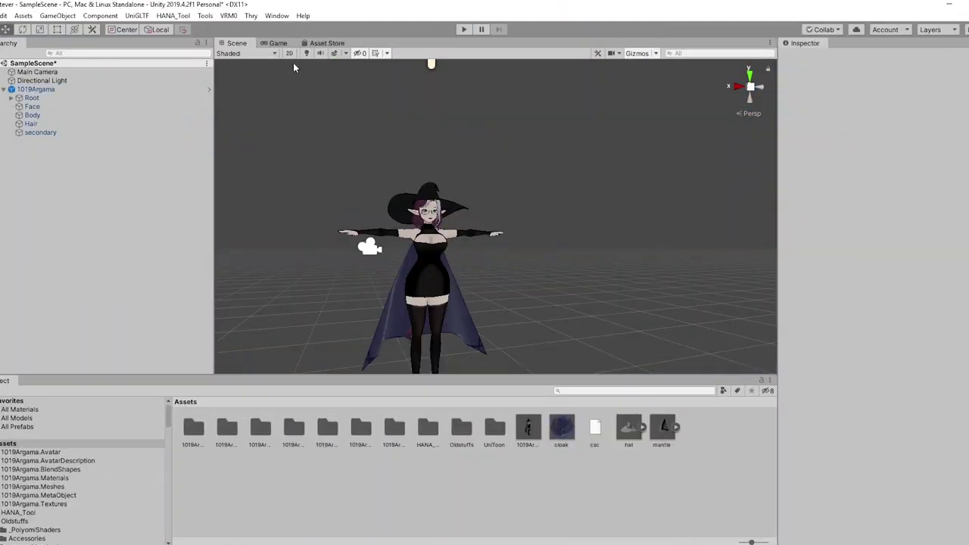
click(35, 90)
click(228, 15)
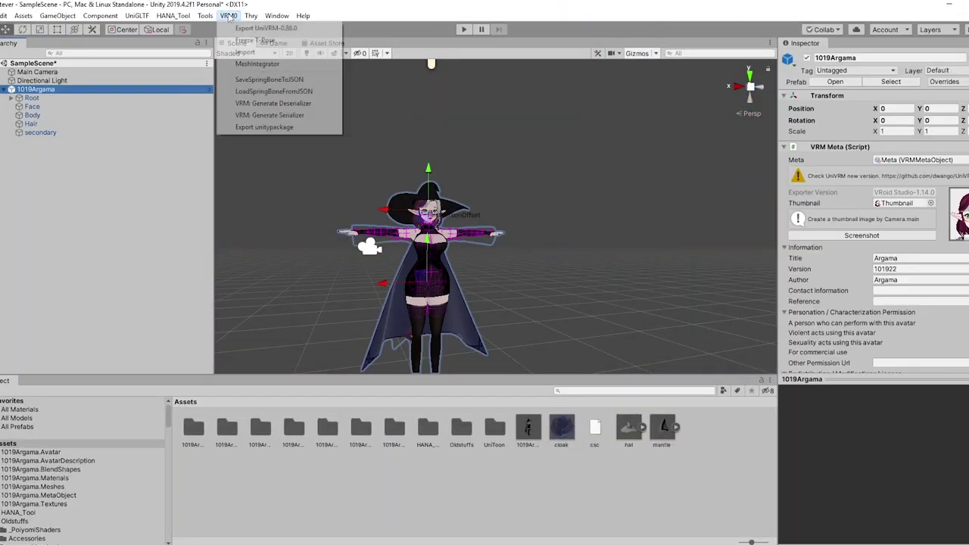
click(257, 28)
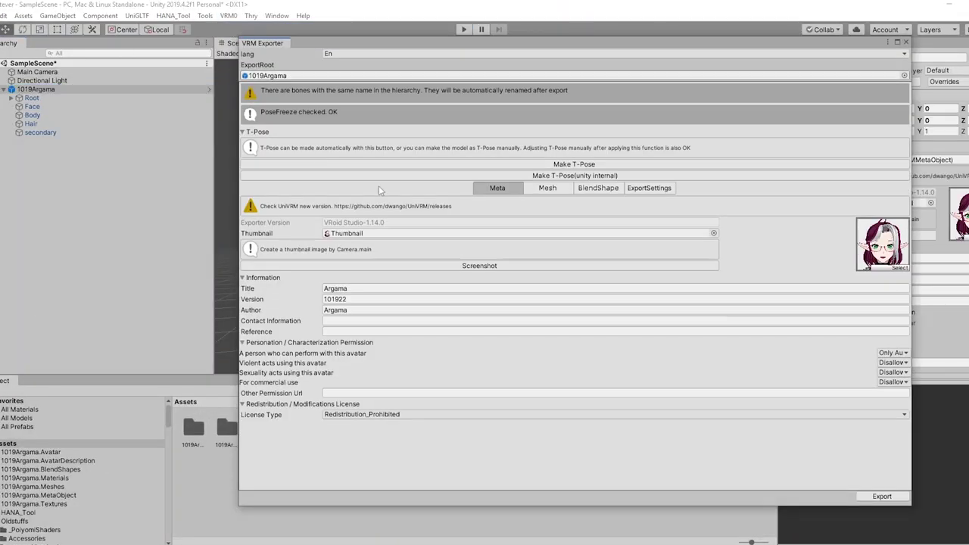
click(881, 497)
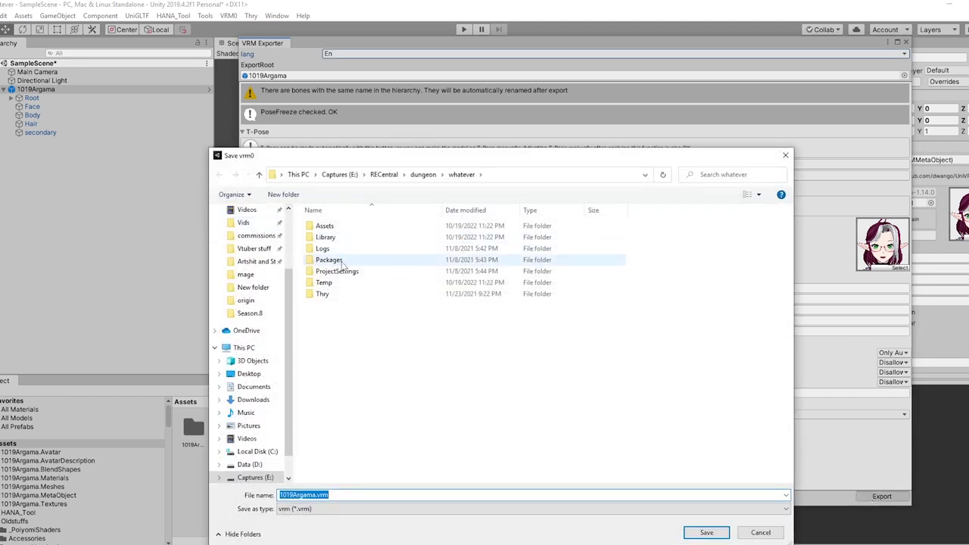
click(245, 275)
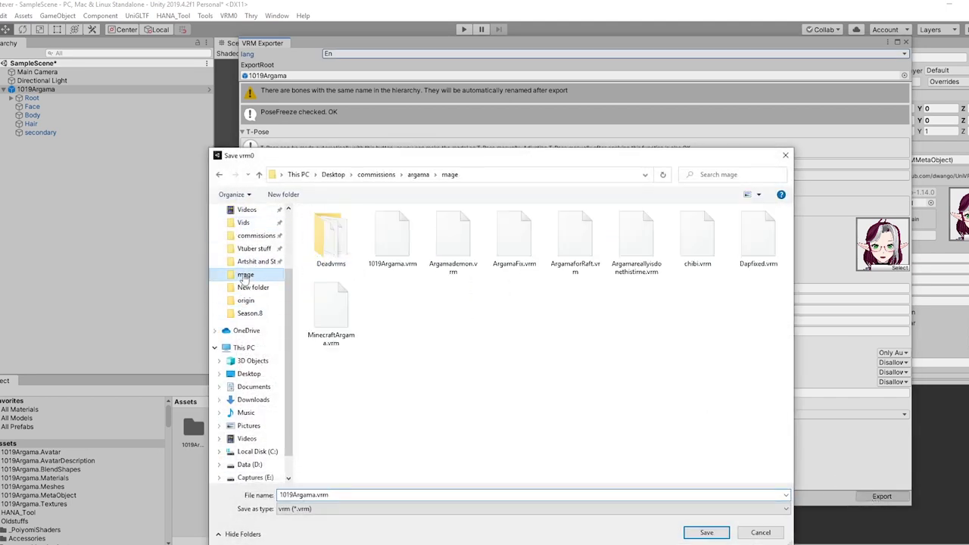
click(716, 534)
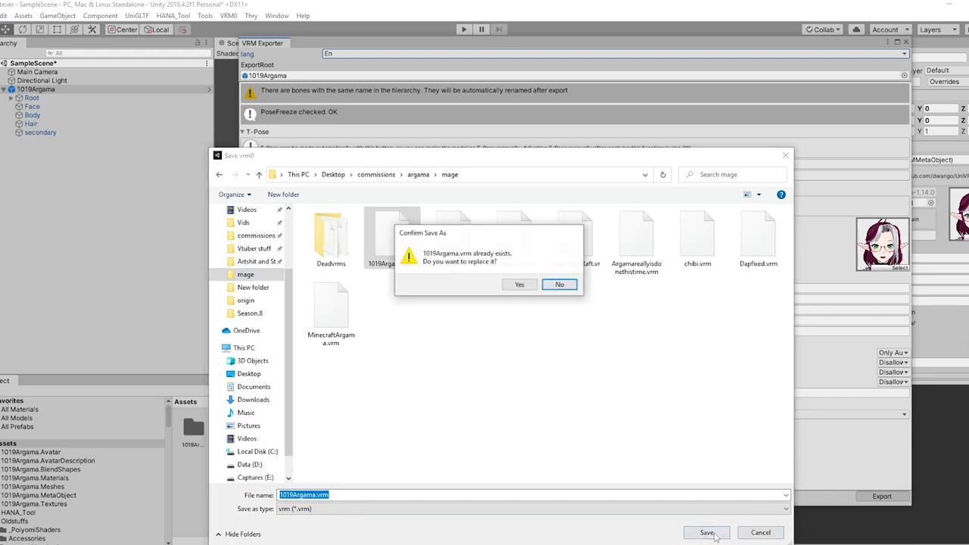
click(530, 285)
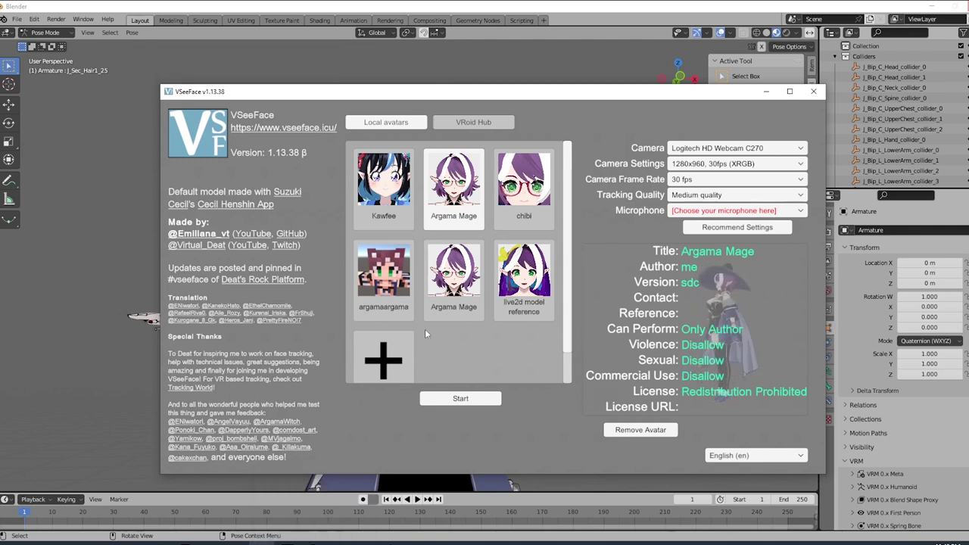
Step: Switch to VSeeFace and add 1019Argama.vrm from the mage folder to the local avatars
click(382, 360)
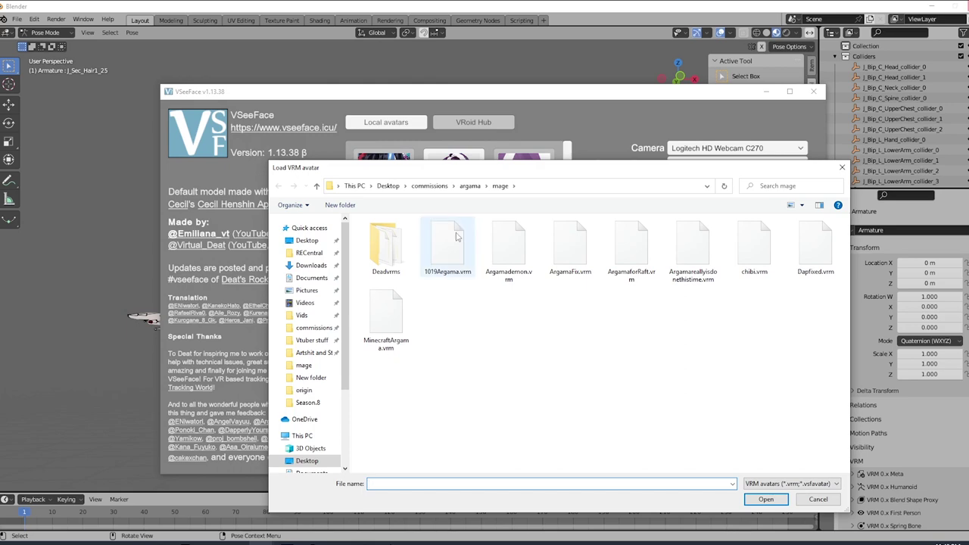
click(768, 502)
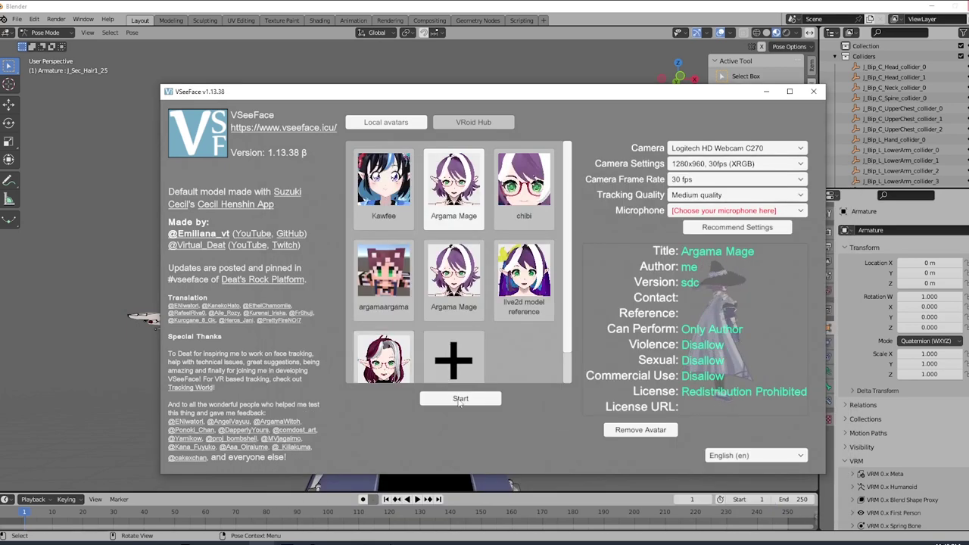